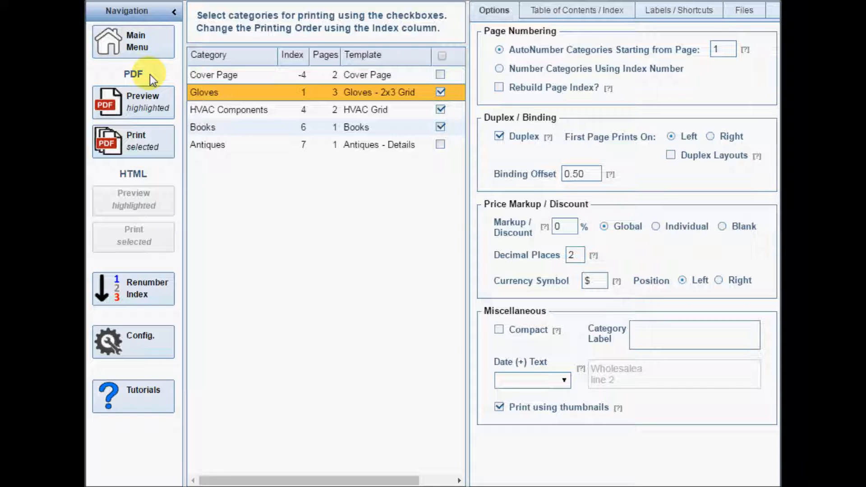
Step: Preview the highlighted Gloves category and print the checked categories to a new PDF file named Sample
left_click(130, 102)
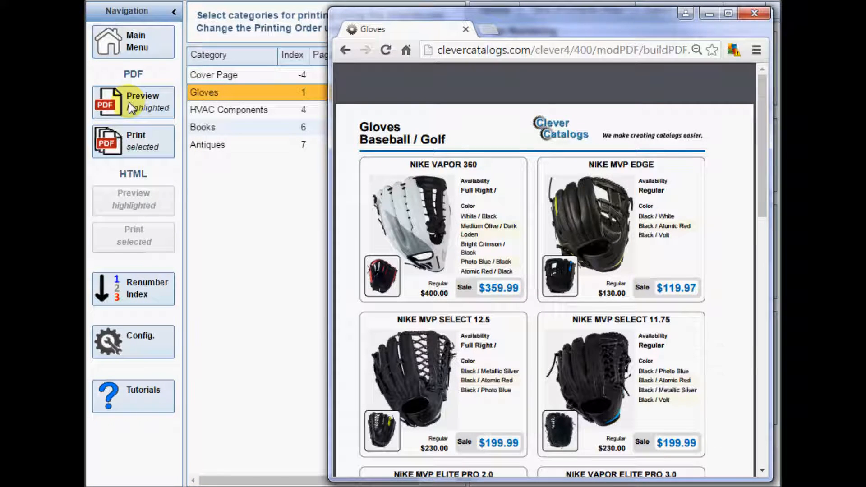
left_click(128, 75)
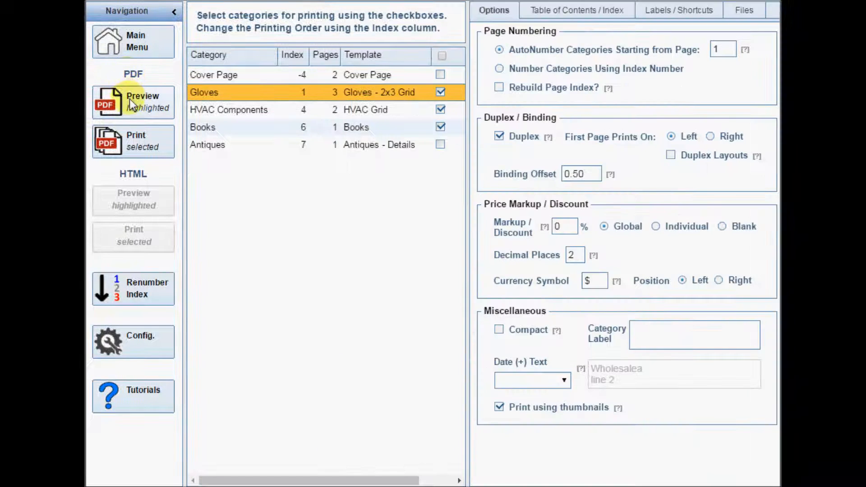
left_click(131, 139)
left_click(310, 137)
type("Sample")
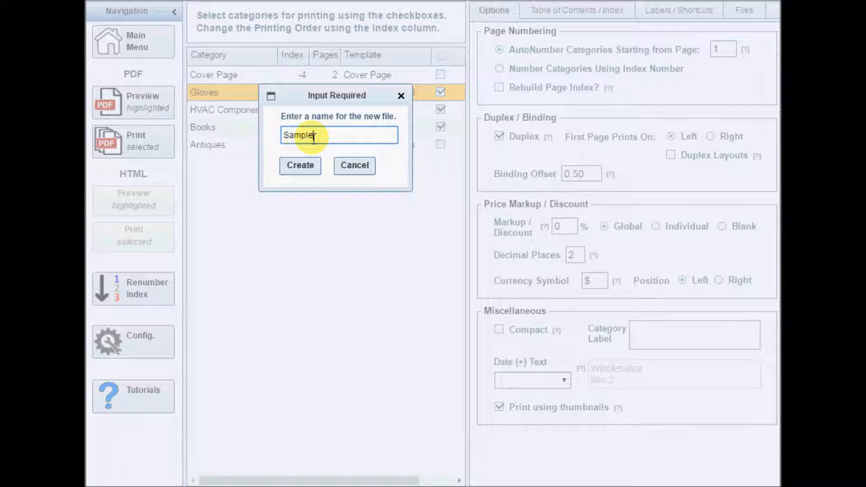
left_click(297, 171)
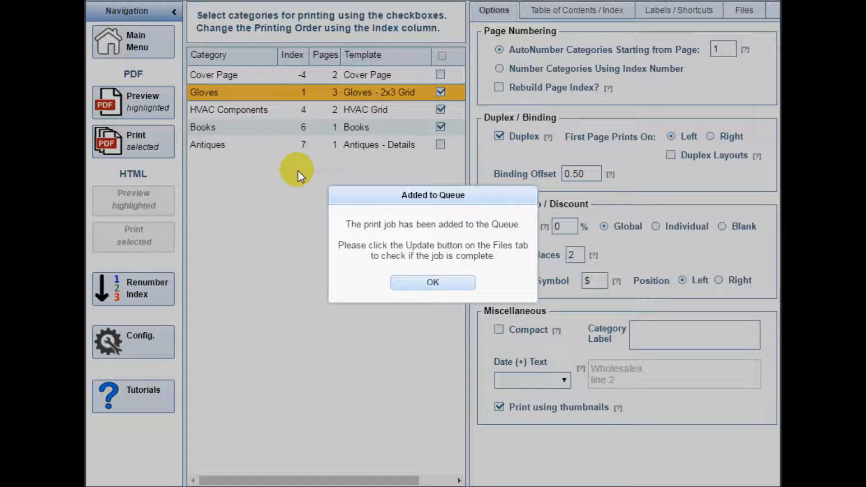
left_click(424, 284)
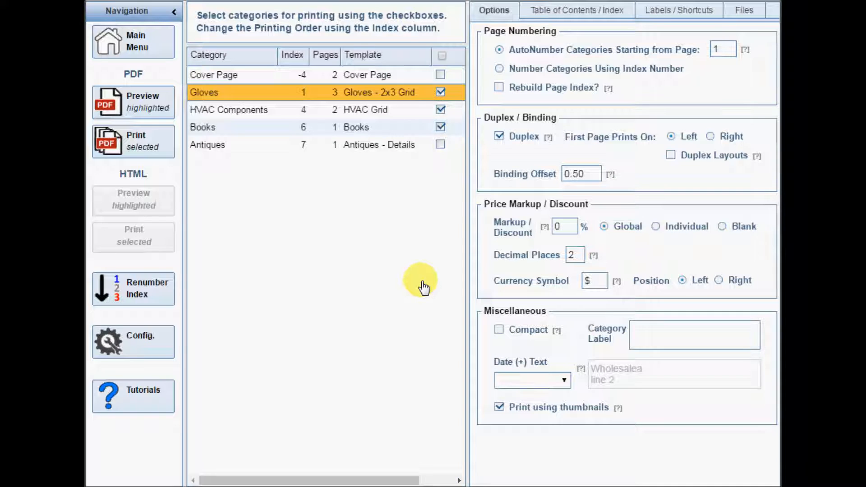
Step: Update the list of generated files and view Sample.pdf
left_click(745, 13)
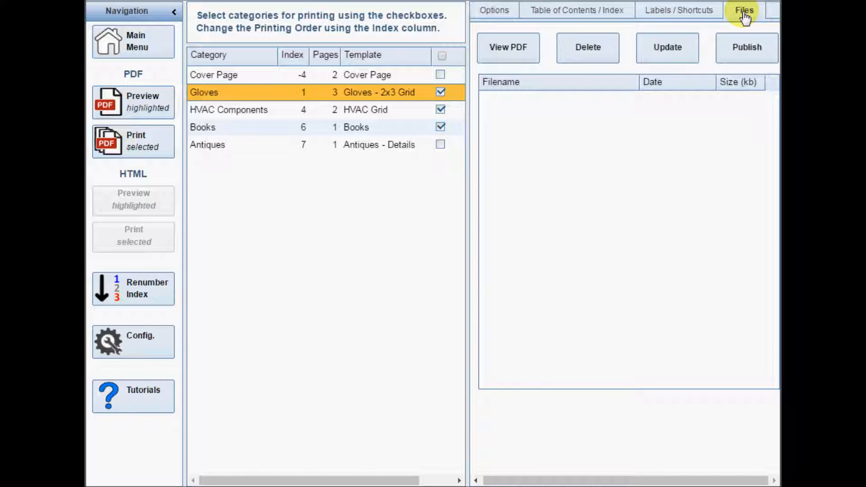
left_click(667, 60)
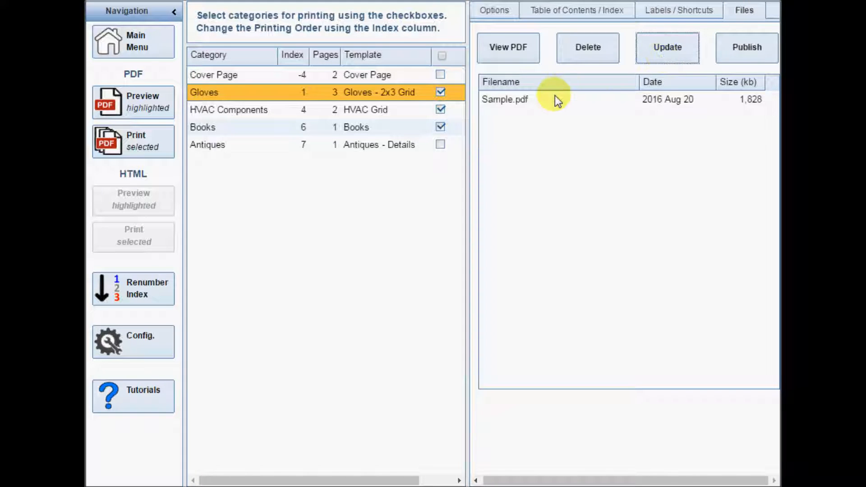
left_click(552, 99)
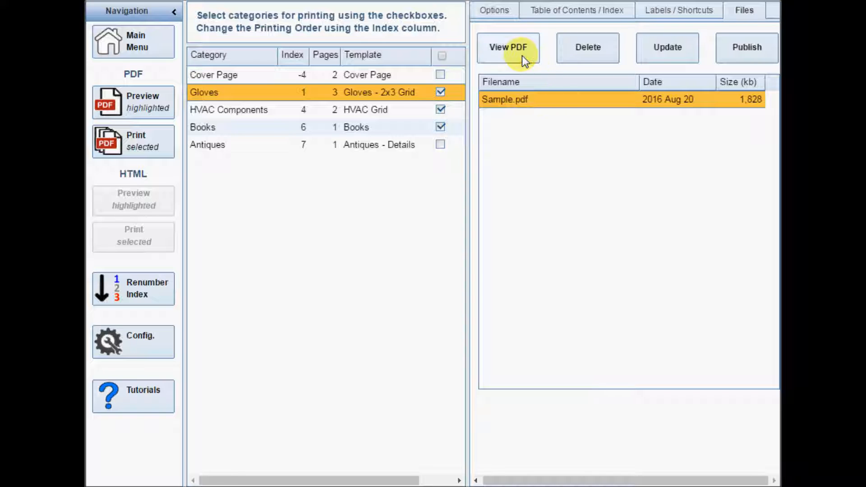
left_click(509, 49)
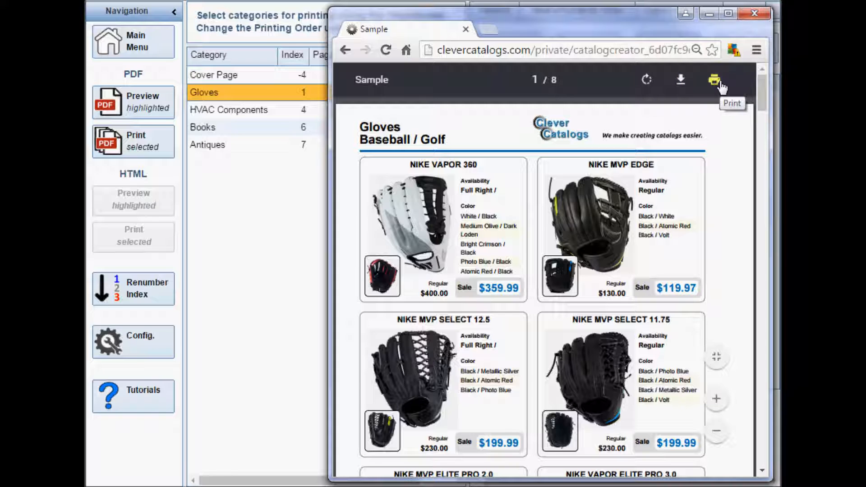
left_click(707, 13)
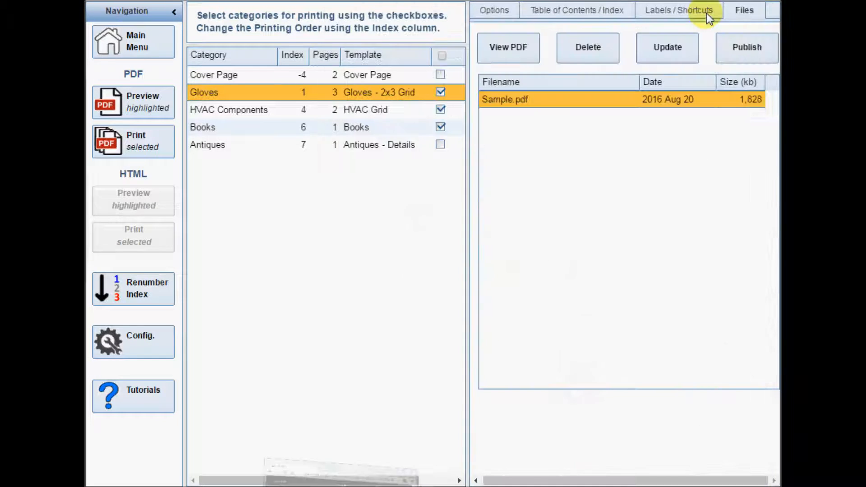
Step: Delete Sample.pdf from the generated files and confirm the deletion
left_click(585, 50)
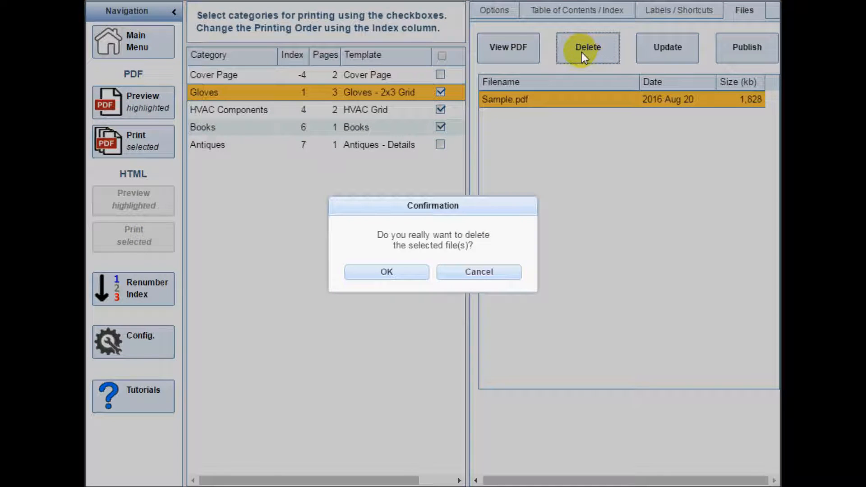
left_click(401, 275)
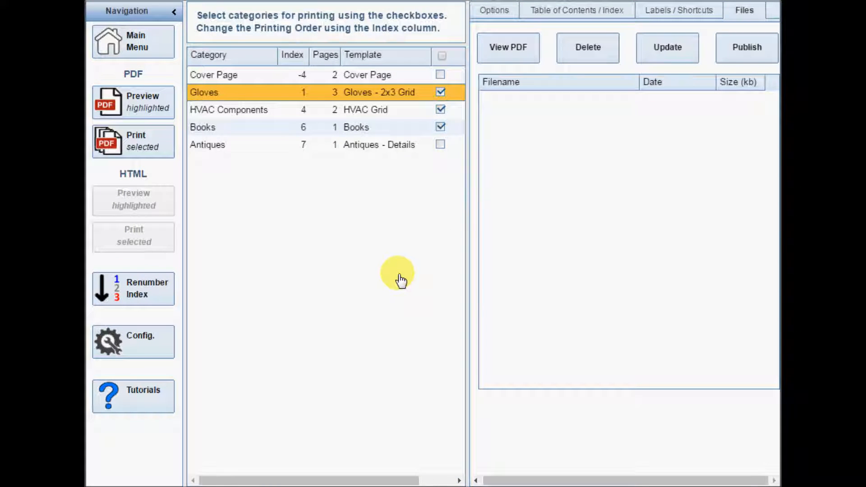
Step: Set the automatic category numbering in the print options to start from page 2
left_click(498, 16)
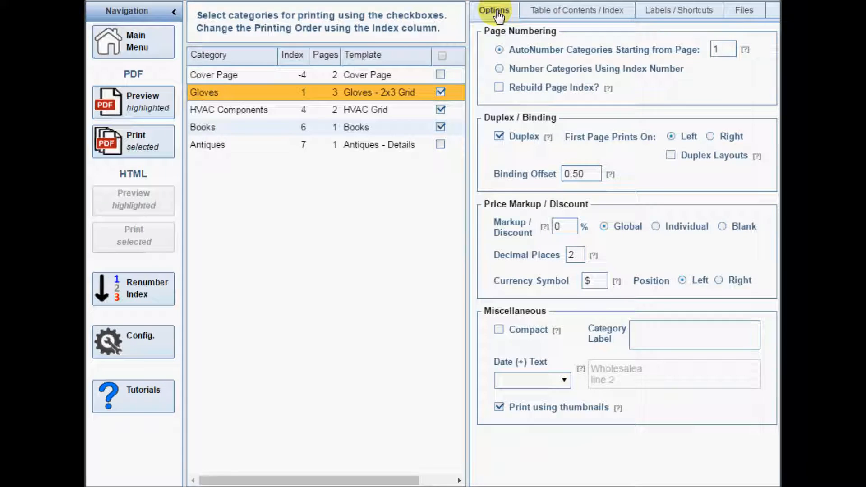
double_click(721, 50)
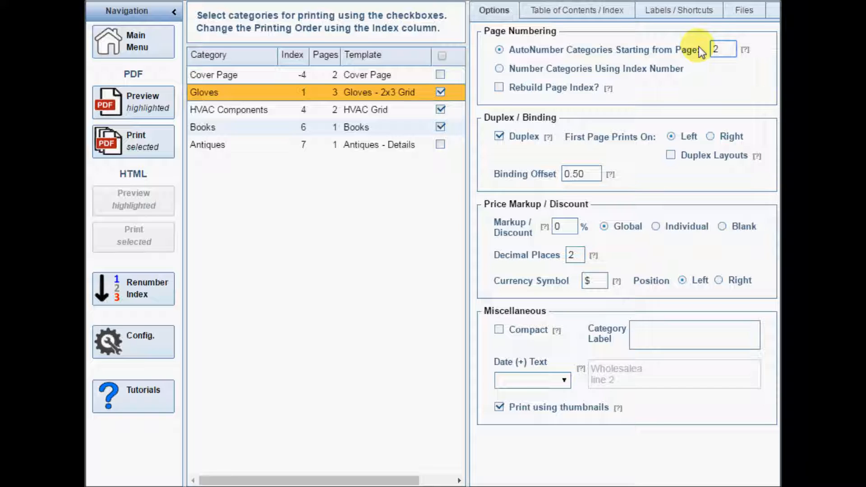
Step: Switch page numbering to use the category index number and set the Gloves category's index to 2
left_click(499, 70)
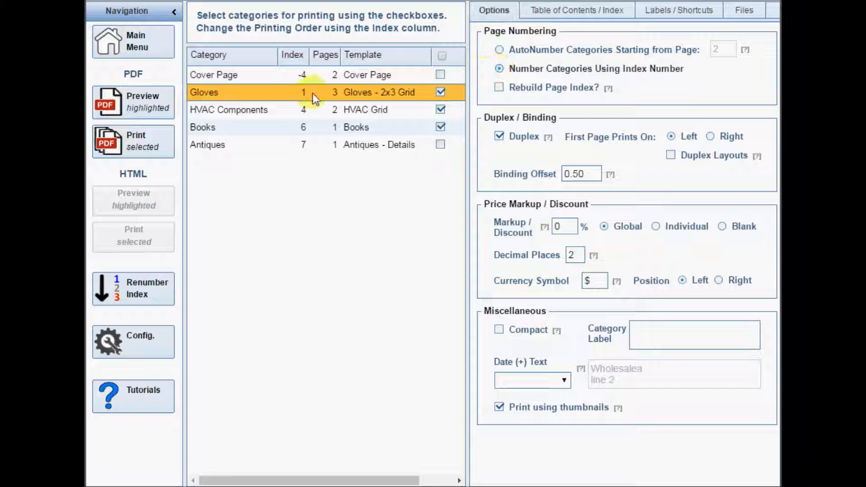
left_click(299, 96)
left_click_drag(300, 96, 279, 93)
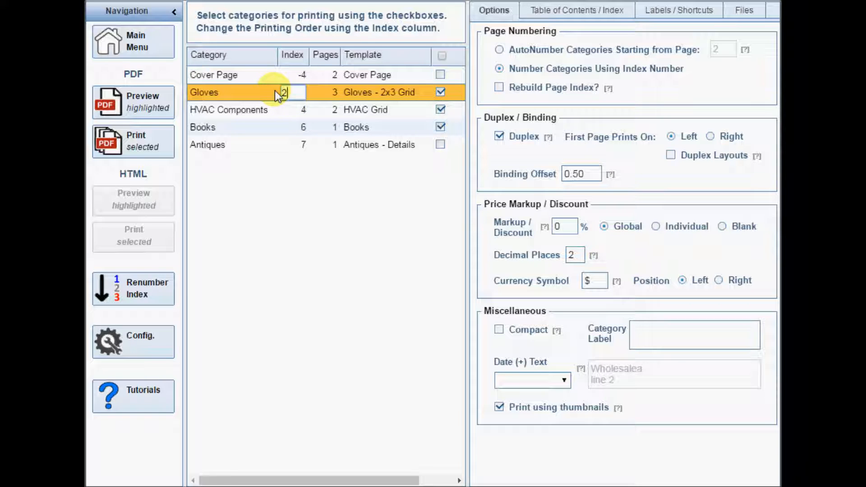
key("Return")
Step: Toggle the Rebuild Page Index and Duplex options and restore them, closing the two-page sample PDF
left_click(499, 87)
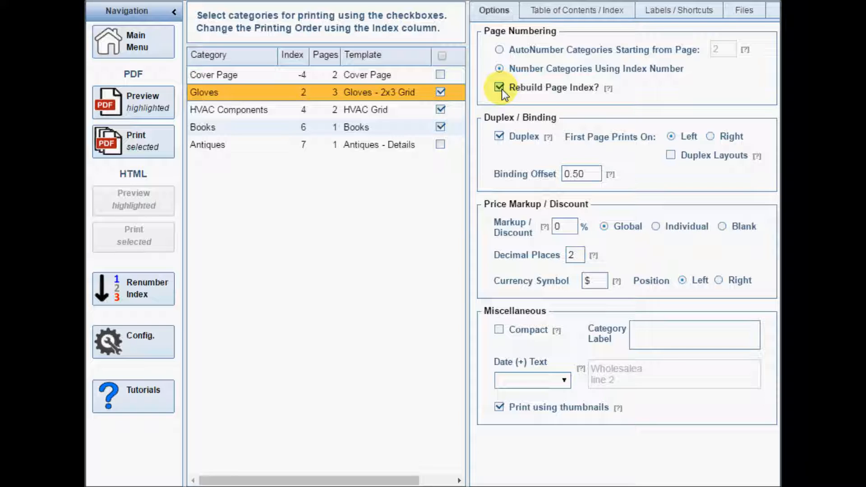
left_click(499, 88)
left_click(499, 137)
left_click(500, 137)
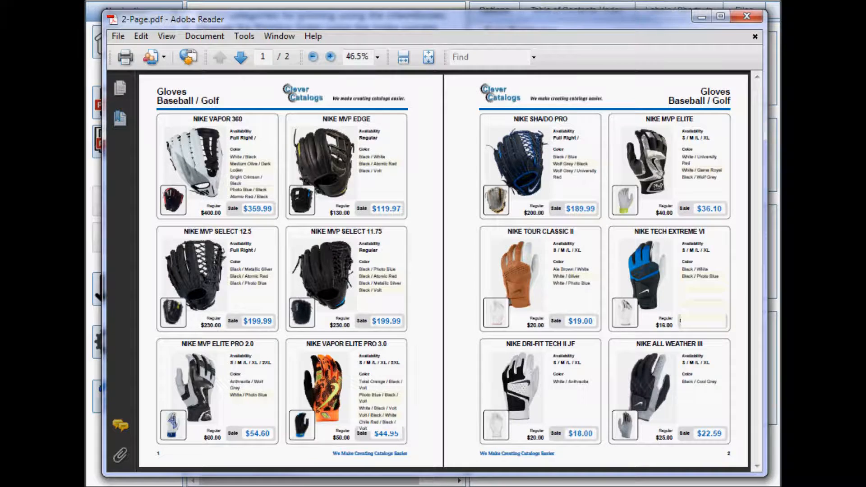
key("alt+F4")
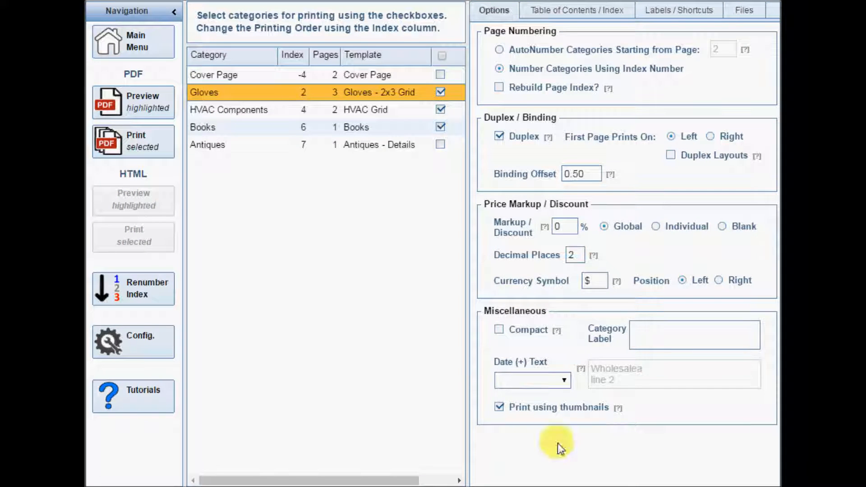
left_click_drag(581, 174, 564, 173)
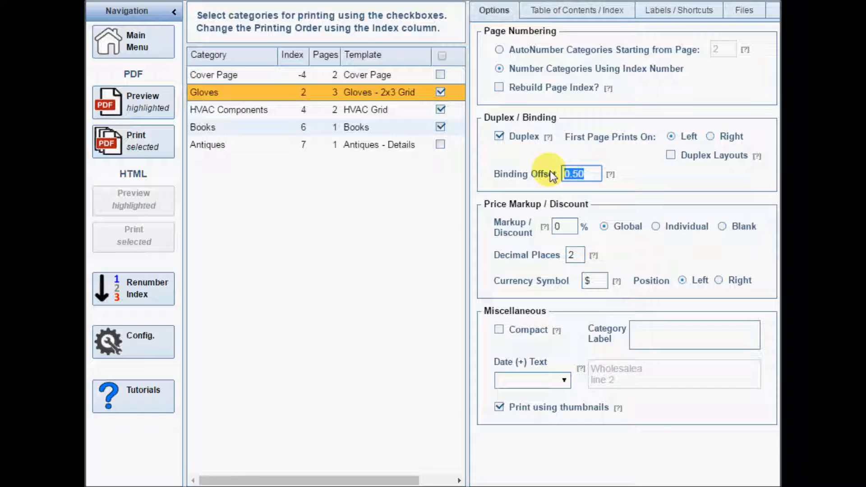
Step: Set the global price markup/discount to -20% and preview the Gloves category as a PDF
left_click(568, 227)
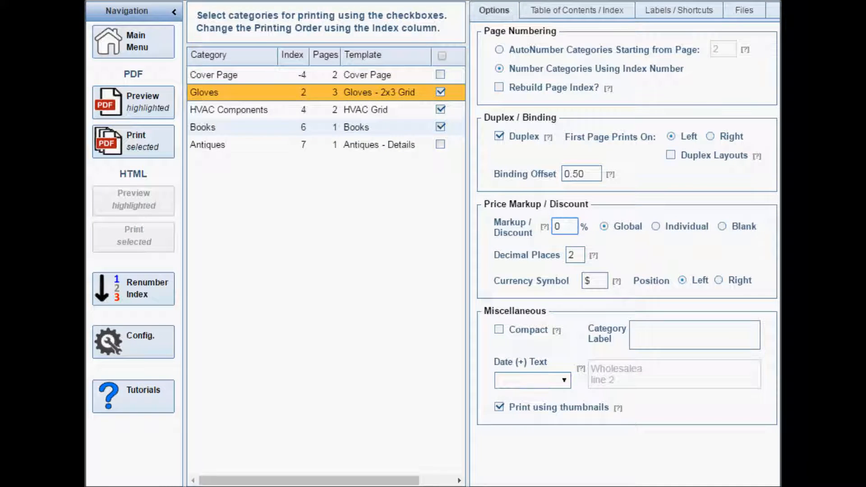
key("BackSpace")
type("-20")
left_click(106, 106)
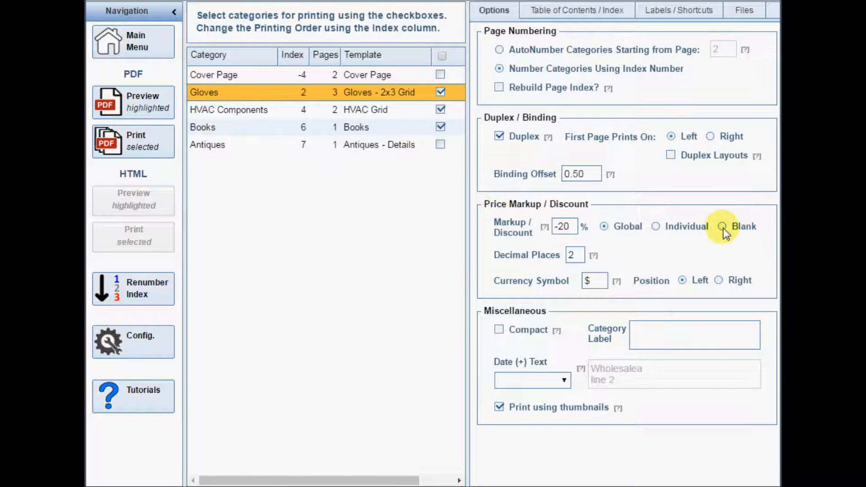
Step: Try the Blank price option and set the currency symbol to USD
left_click(722, 227)
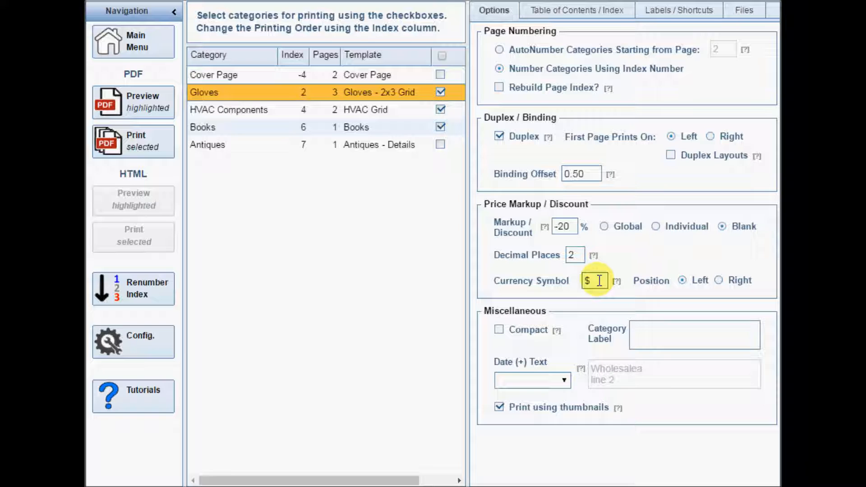
left_click_drag(599, 281, 579, 287)
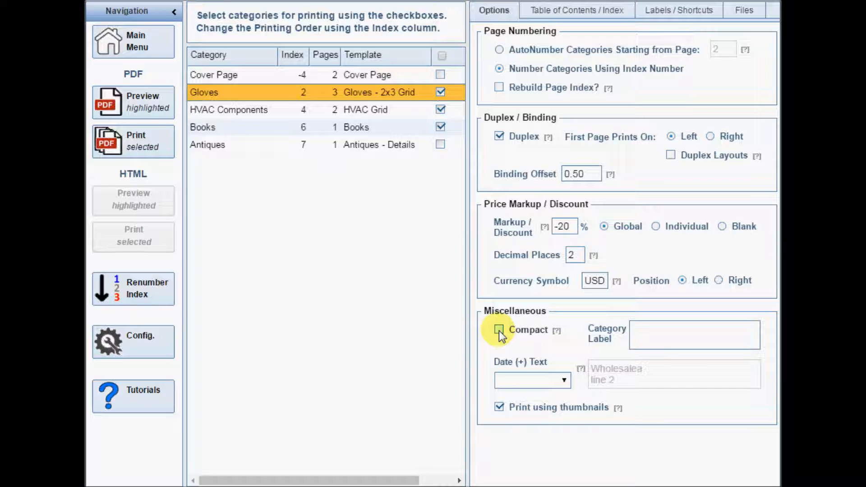
Step: Enter "Temporary Label" as the category label and preview the Gloves category as a PDF
left_click(639, 330)
type("Temporary Label")
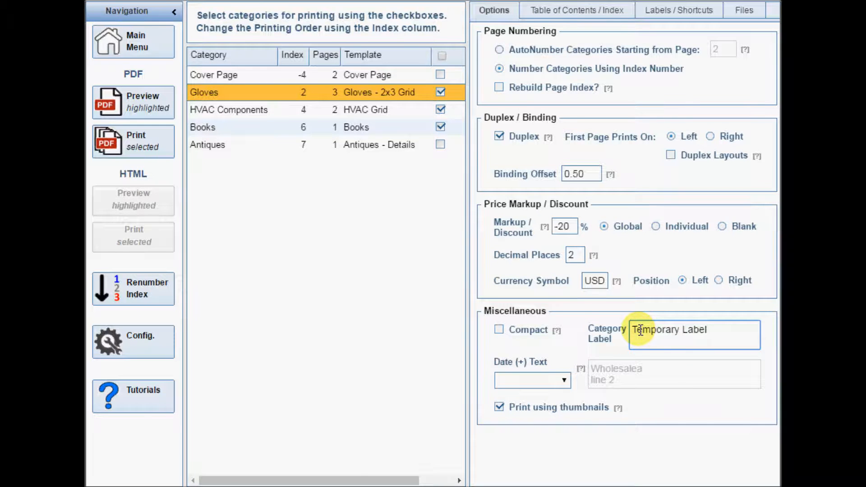
left_click(105, 106)
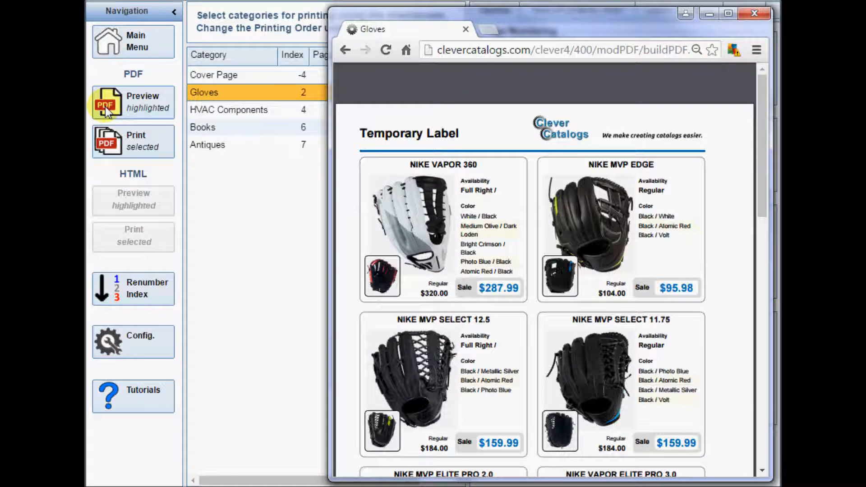
left_click(219, 205)
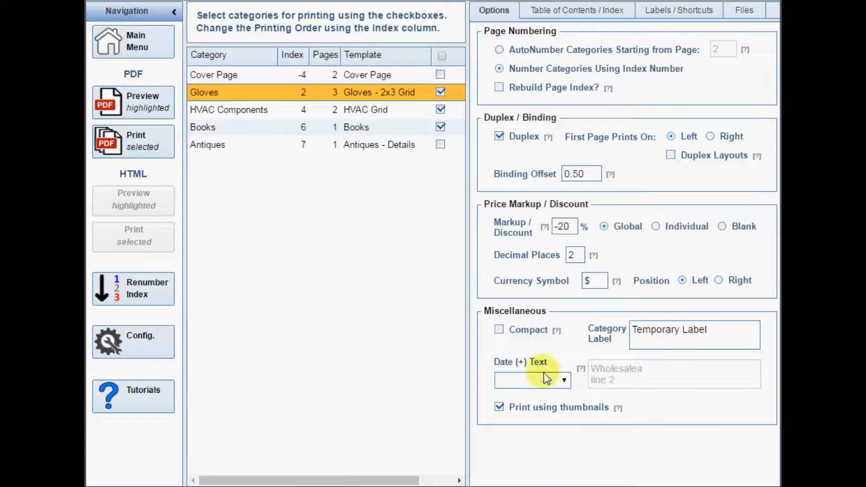
Step: Set the Date (+) Text option to Date and preview the Gloves category as a PDF
left_click(564, 381)
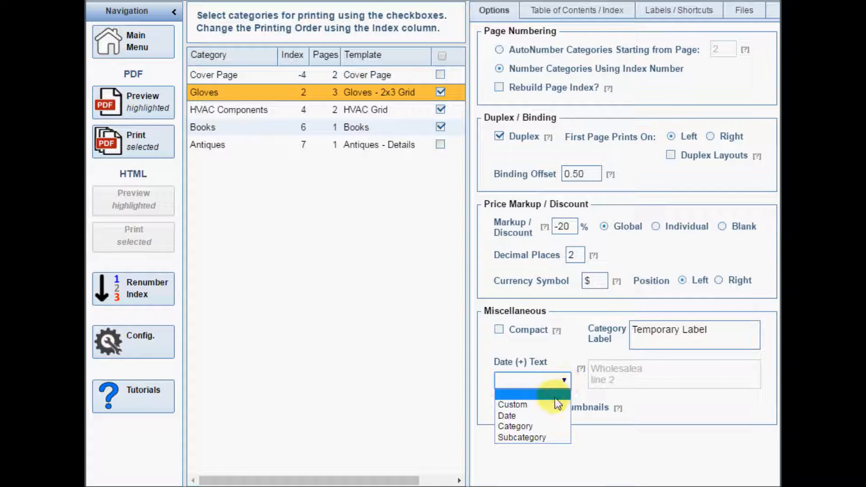
left_click(524, 415)
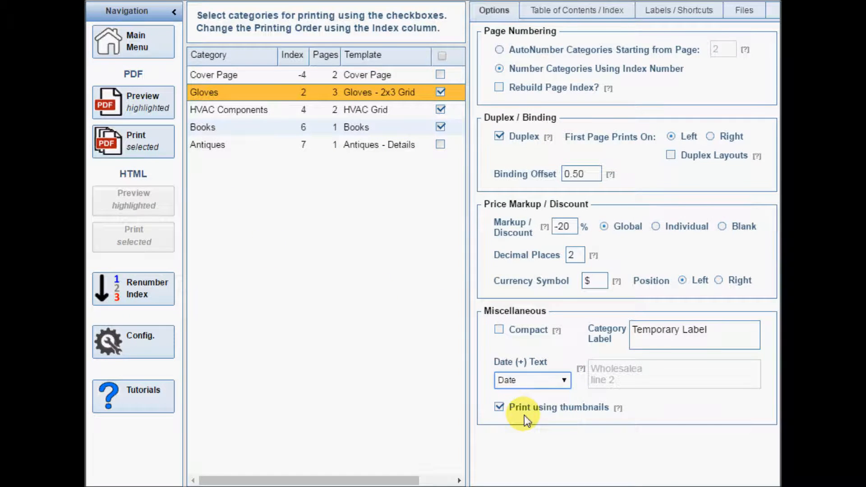
left_click(104, 106)
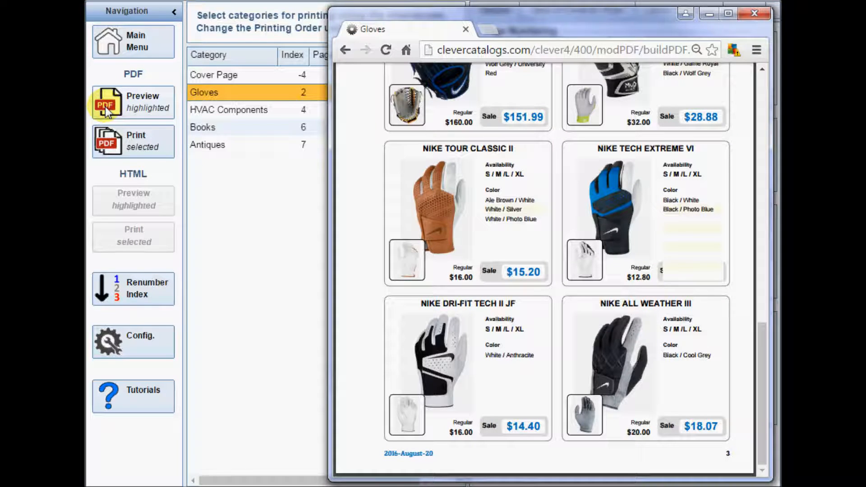
left_click(149, 83)
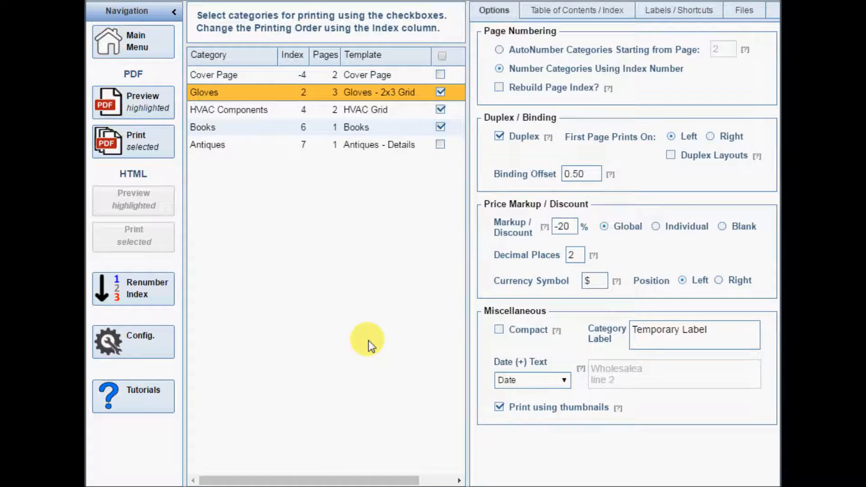
left_click(499, 408)
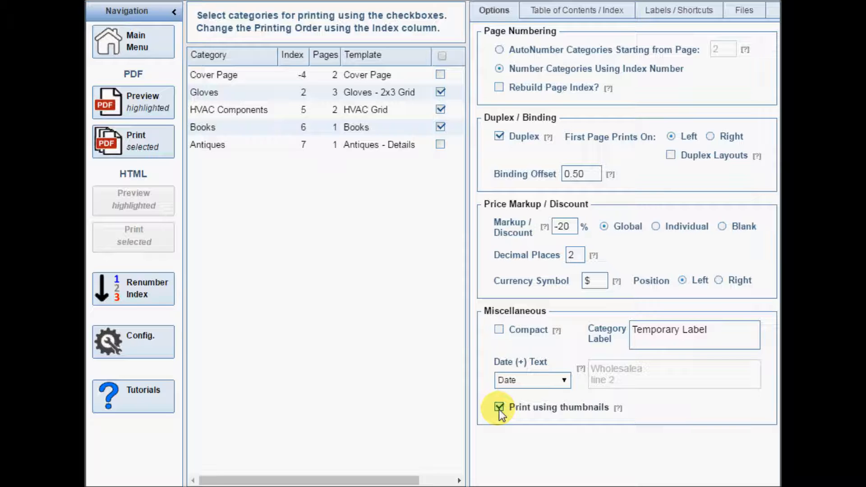
Step: Choose the Table of Contents template for the catalog's table of contents
left_click(596, 18)
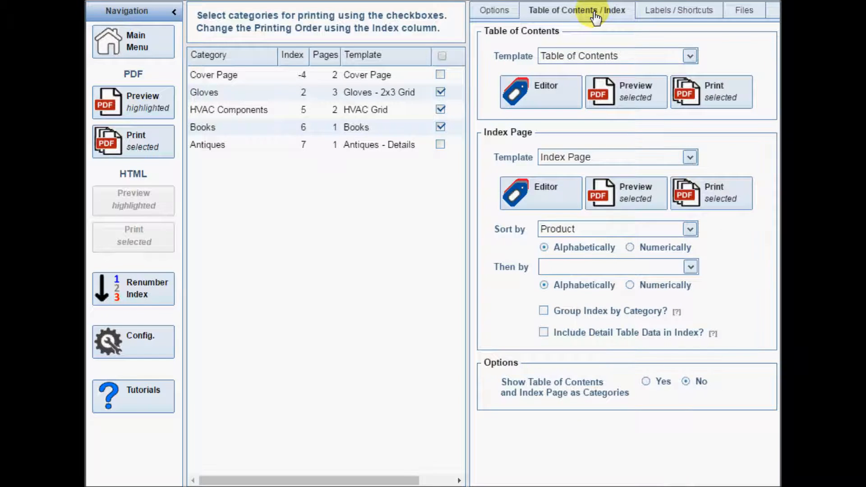
left_click(691, 57)
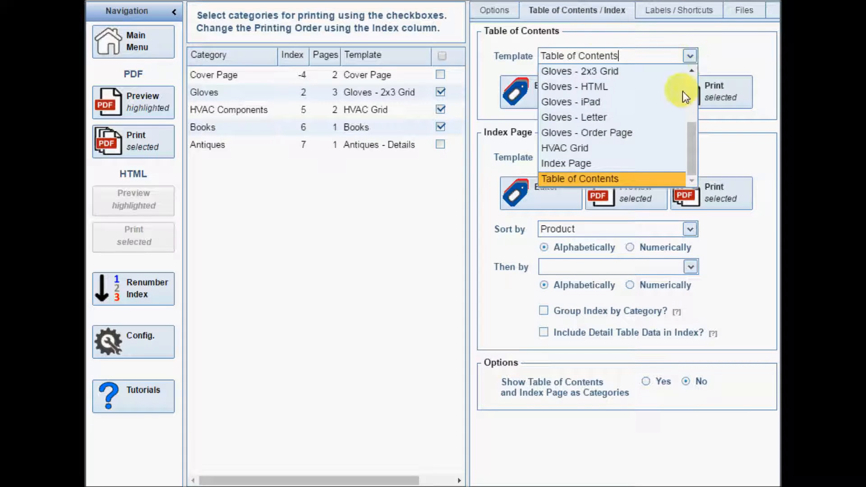
left_click(659, 177)
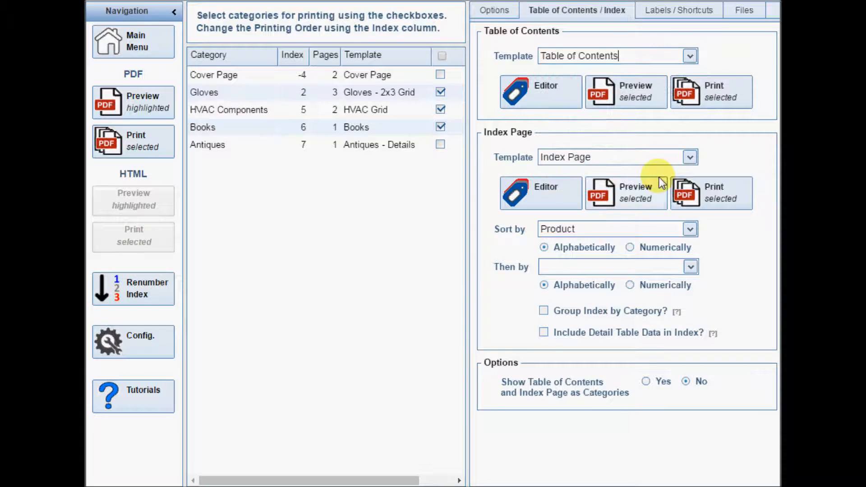
Step: Choose the Index Page template for the index page and review the fields available for sorting it
left_click(690, 157)
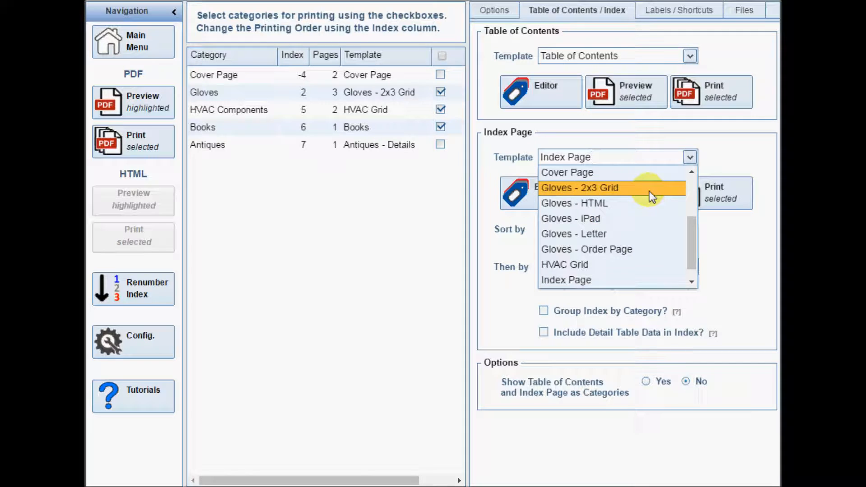
left_click(633, 283)
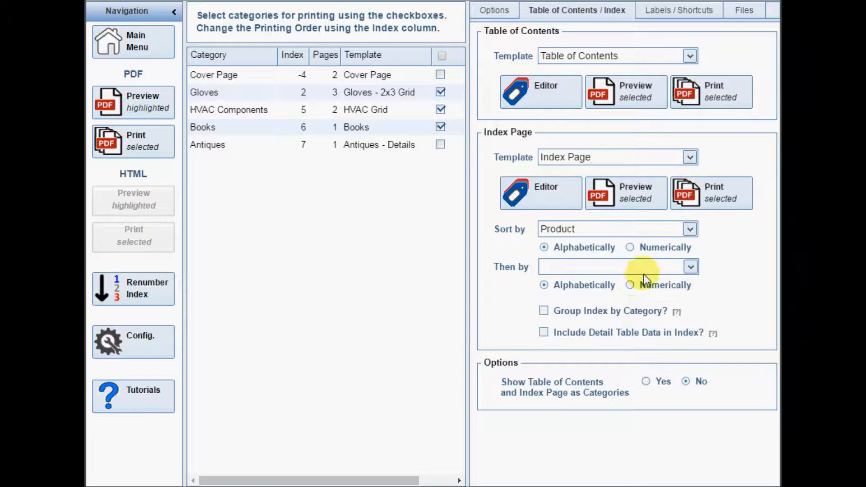
left_click(691, 230)
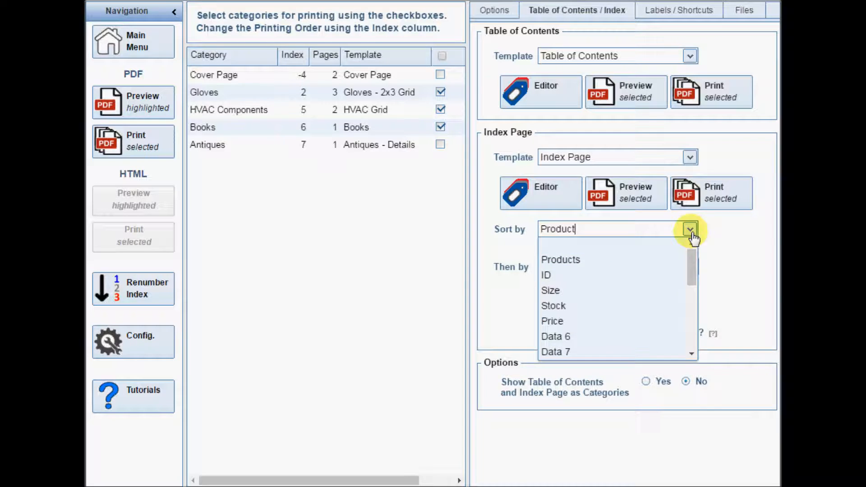
left_click(694, 238)
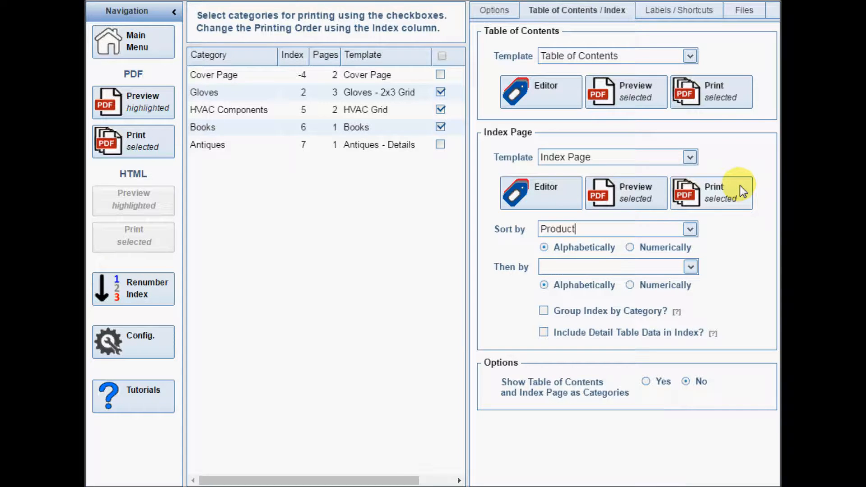
Step: Show the table of contents and index page as categories, entering -1 as the Table of Contents index
left_click(646, 381)
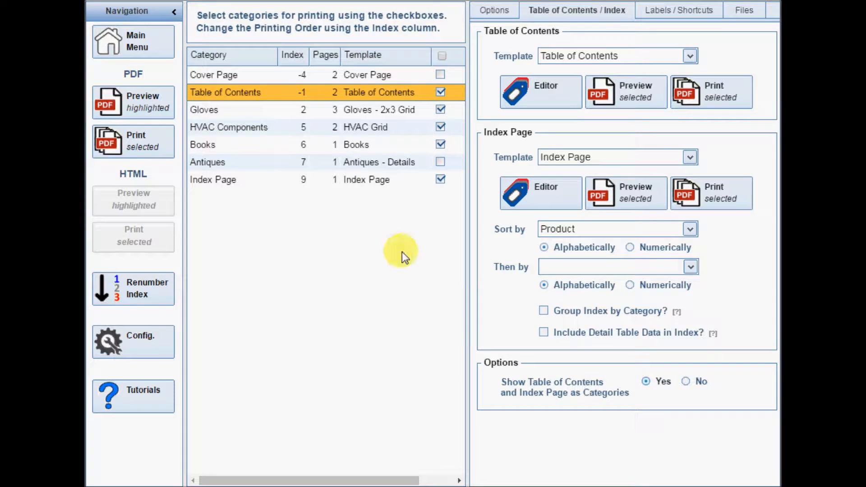
left_click(286, 94)
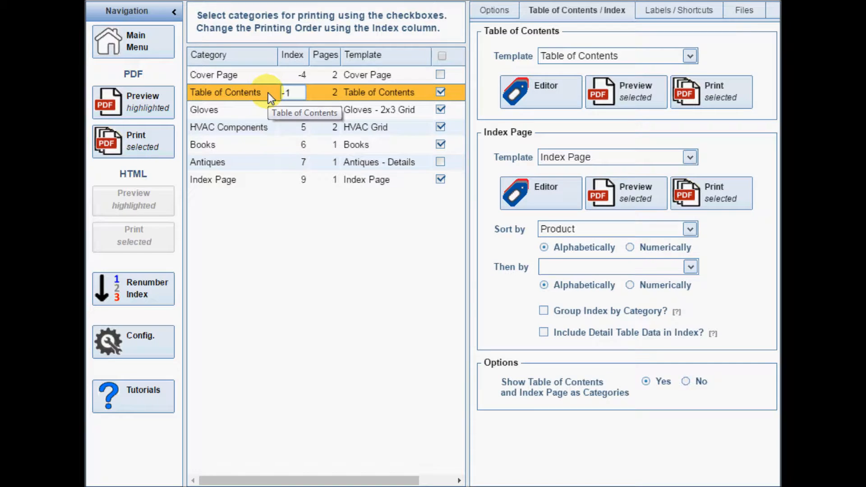
key("Return")
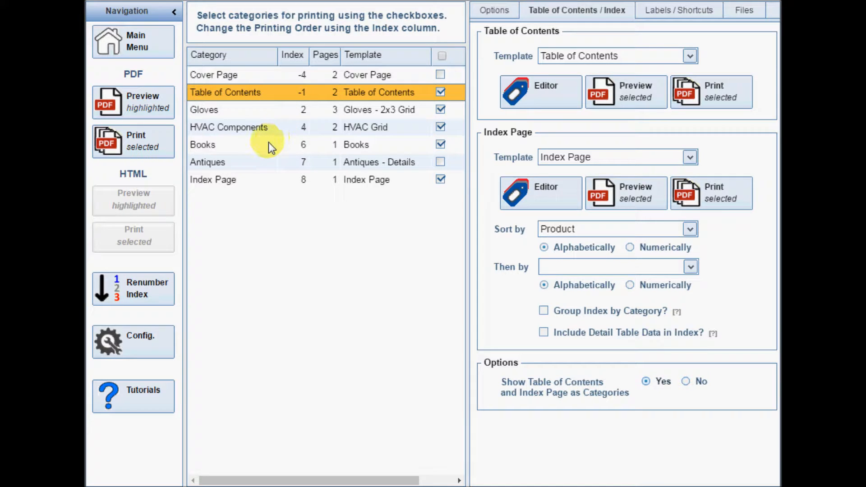
Step: Move the Books category below Antiques and renumber the category index
left_click_drag(262, 146, 256, 177)
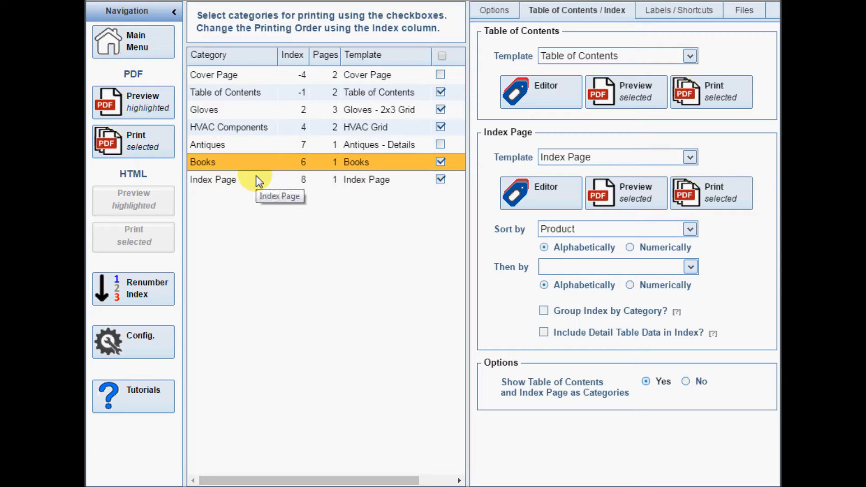
left_click(135, 291)
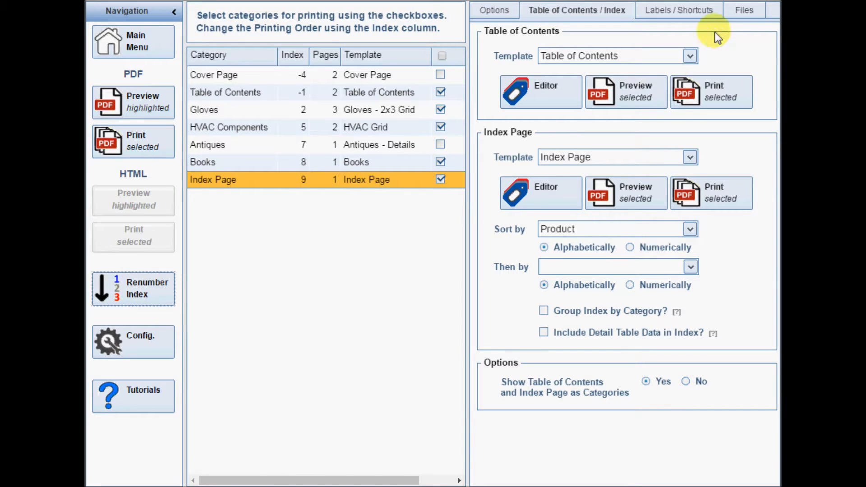
Step: Publish the Samples.pdf catalog file and bring up the opening options for its public document link
left_click(744, 18)
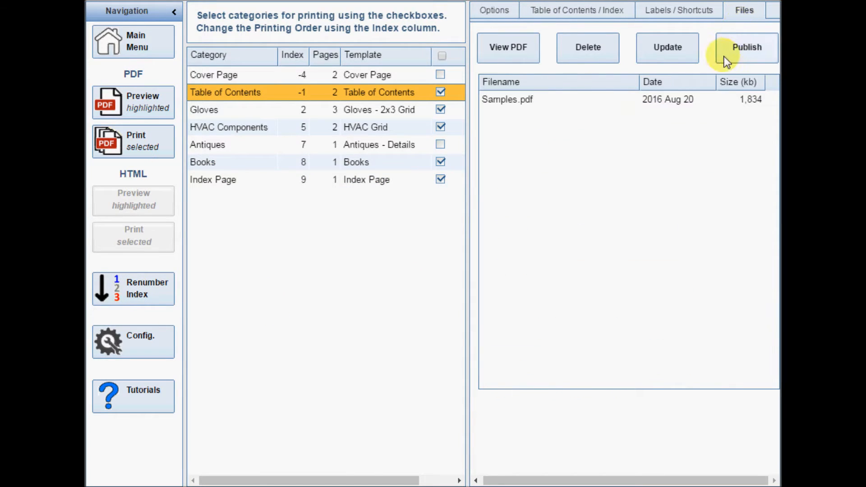
left_click(689, 101)
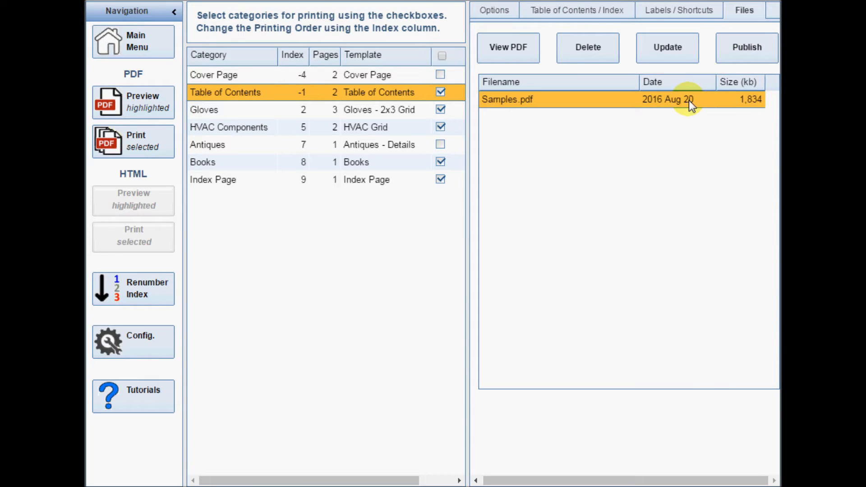
left_click(731, 51)
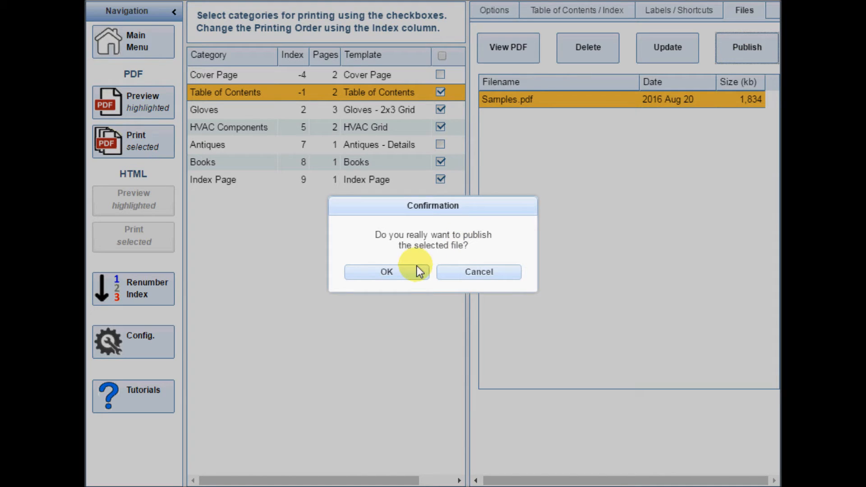
left_click(400, 275)
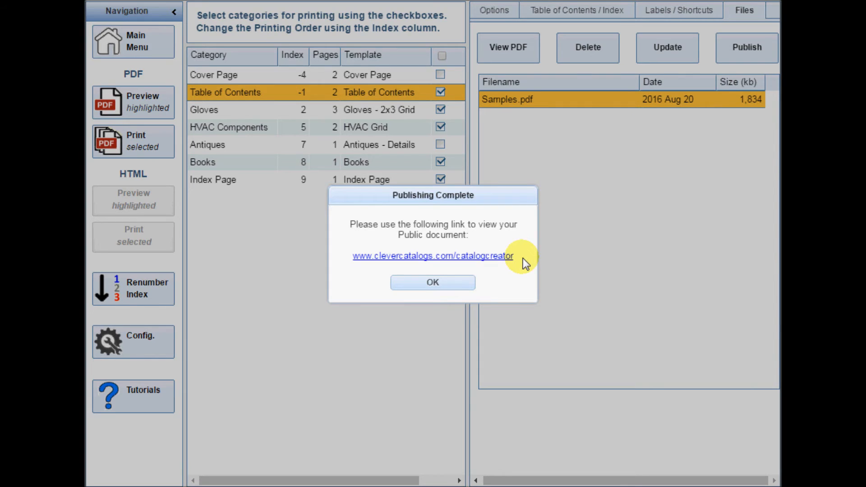
right_click(501, 257)
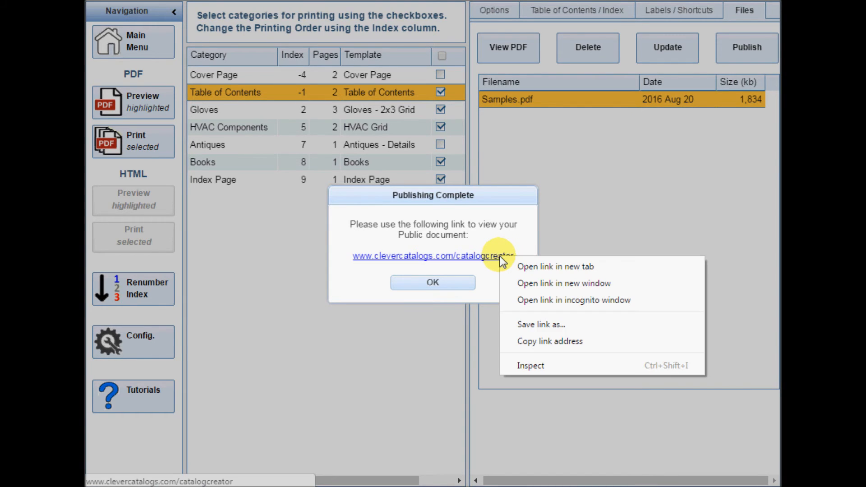